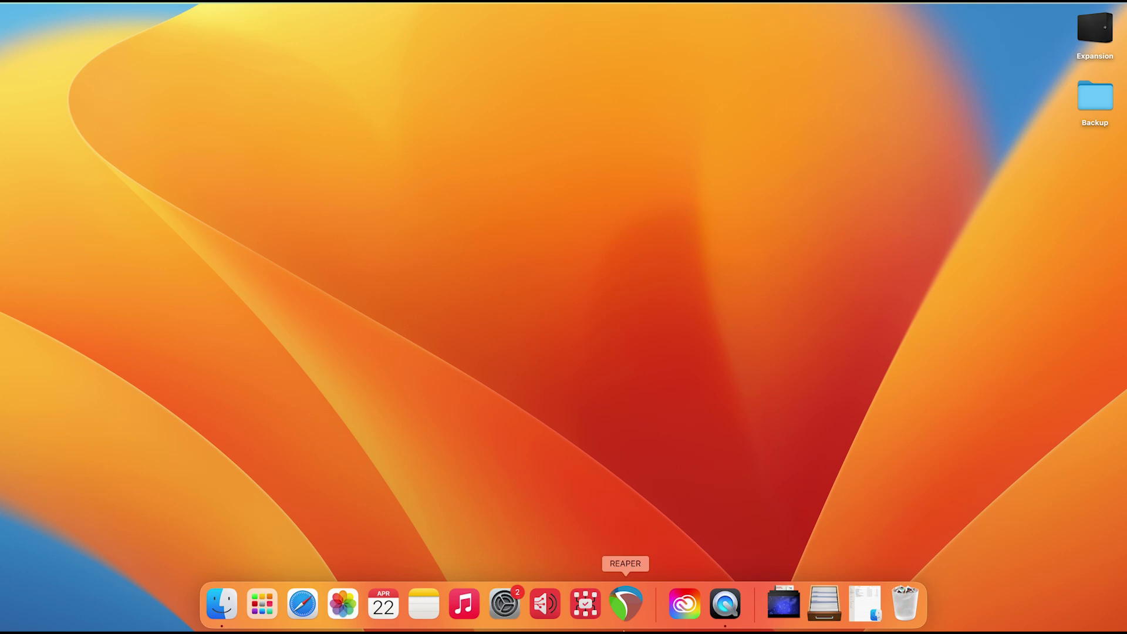
# - Stop and restart Dante Virtual Soundcard from its settings so it runs at 128 × 128 channels
pyautogui.click(552, 609)
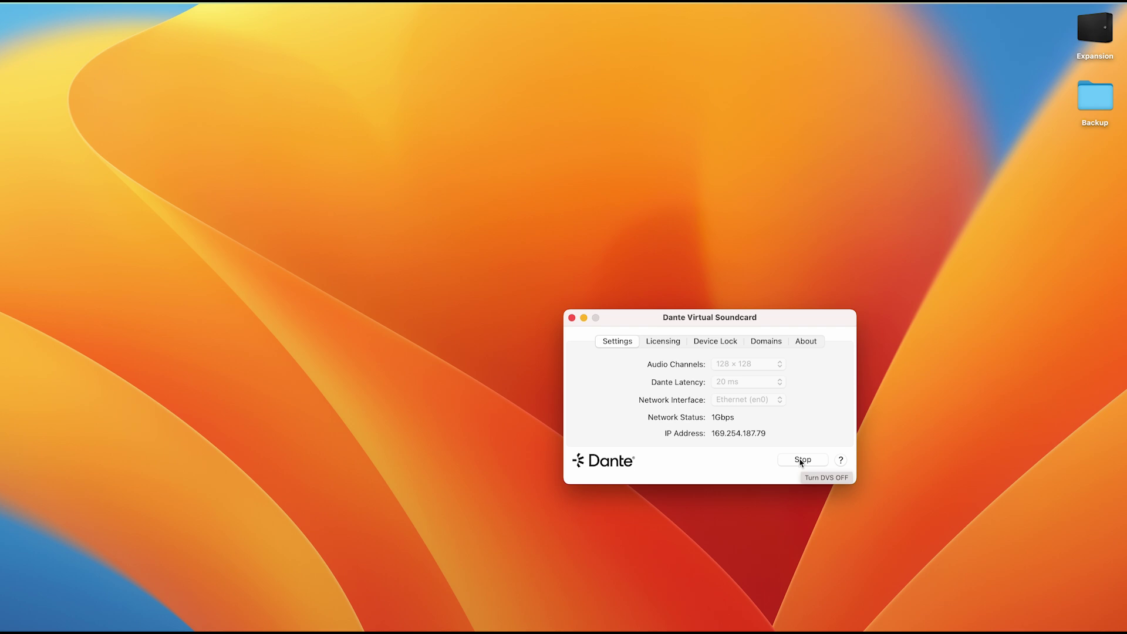
pyautogui.click(801, 461)
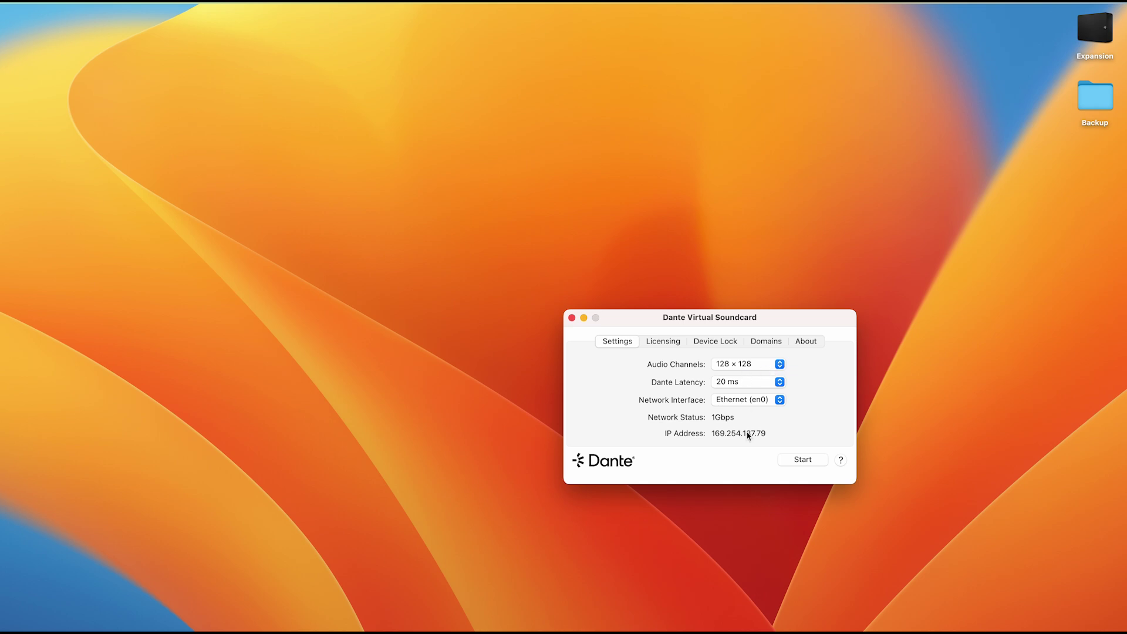
pyautogui.click(788, 463)
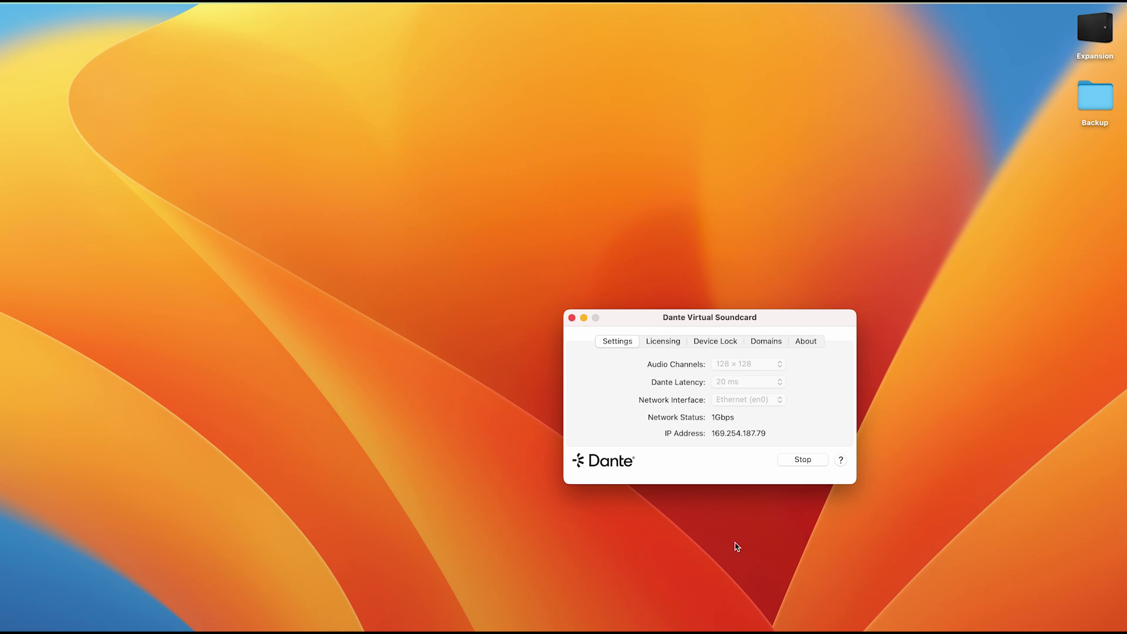
pyautogui.moveTo(744, 628)
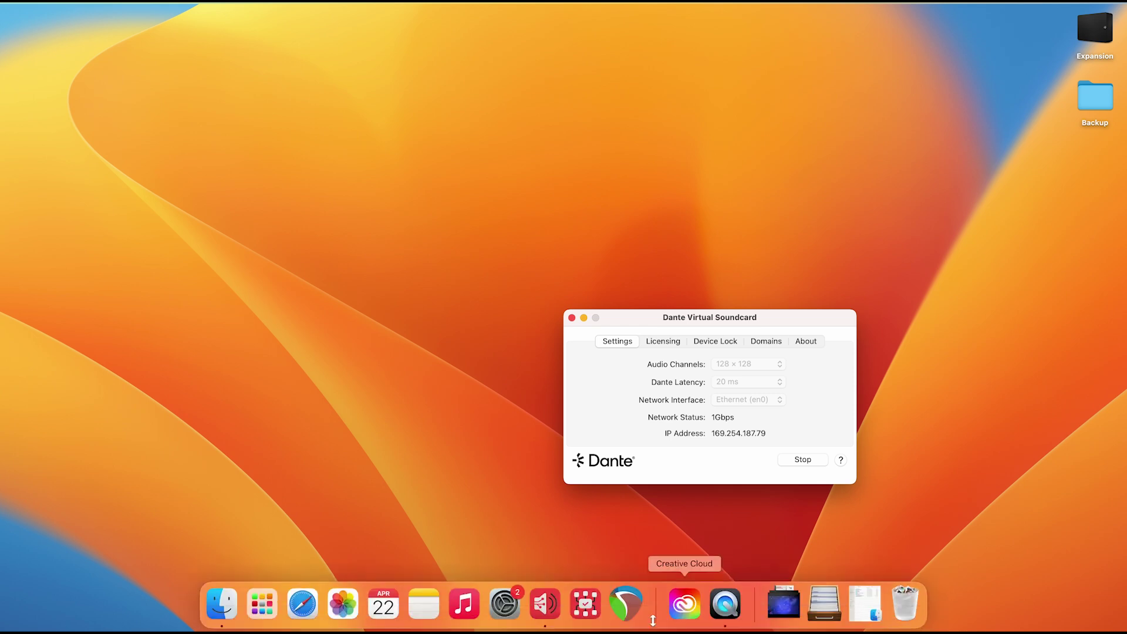
# - Launch Dante Controller on the routing grid with 9 transmitters and 4 receivers
pyautogui.click(586, 604)
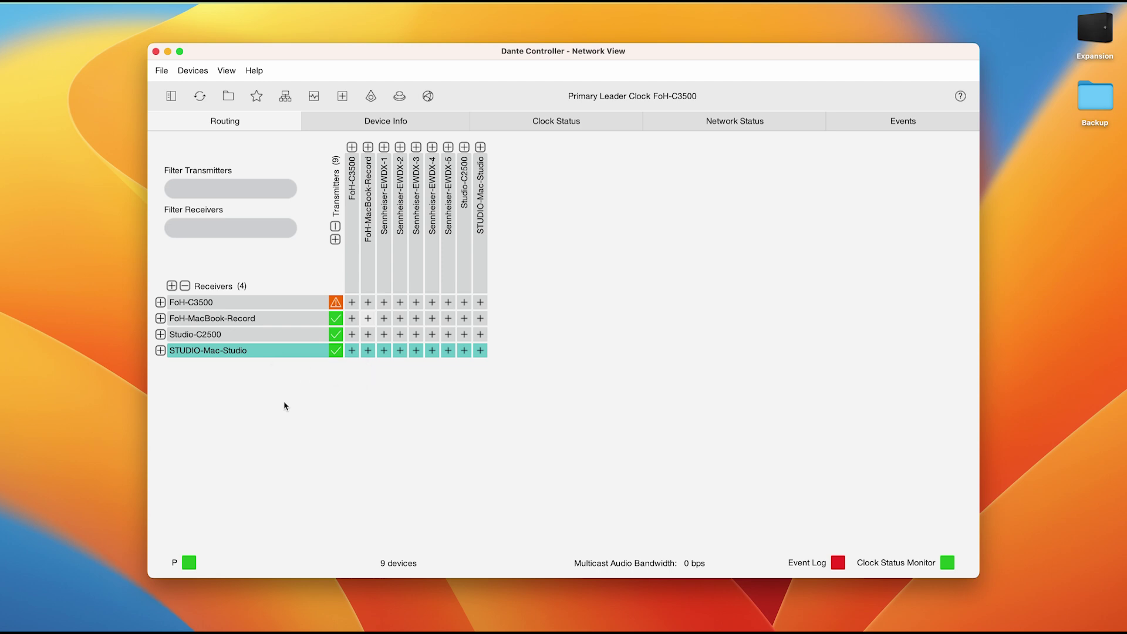
pyautogui.click(161, 302)
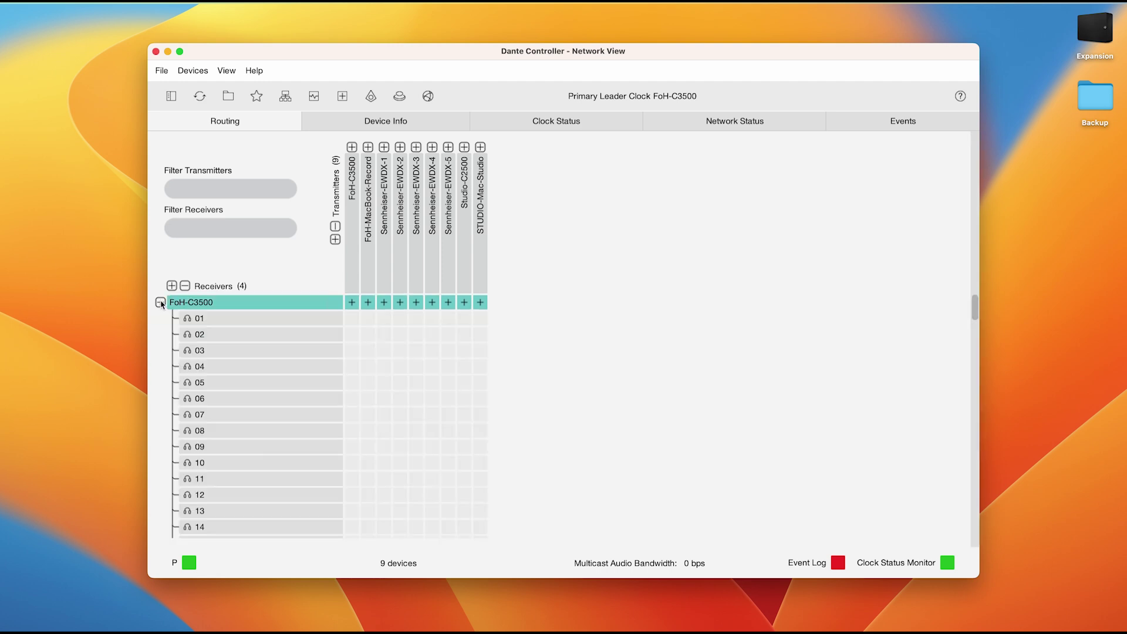
pyautogui.scroll(-15, 214, 365)
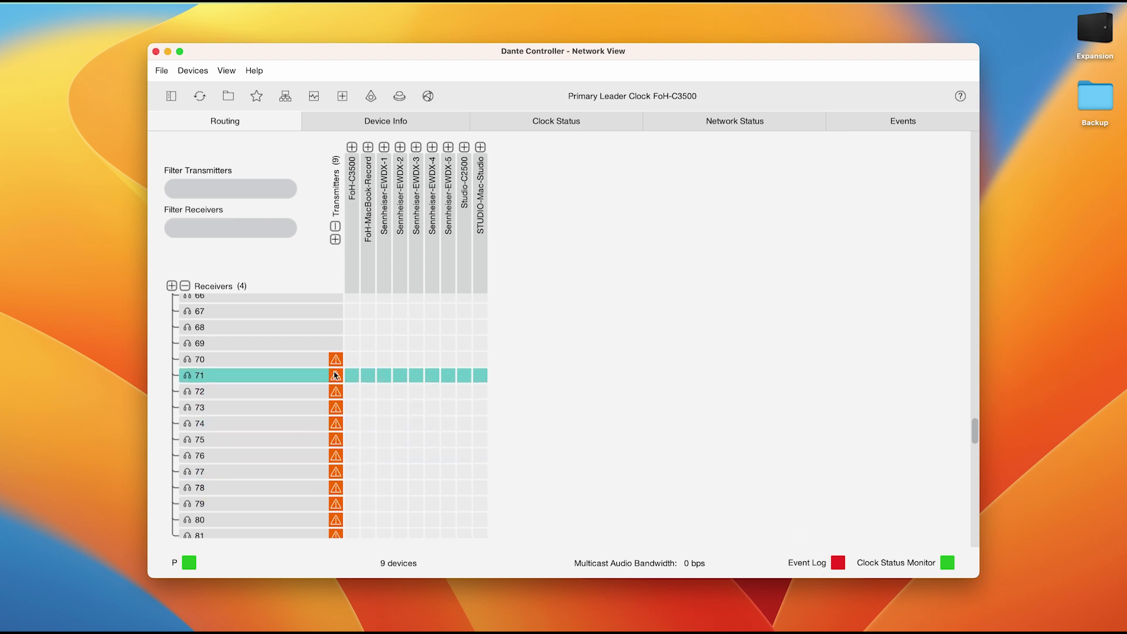
pyautogui.scroll(10, 332, 375)
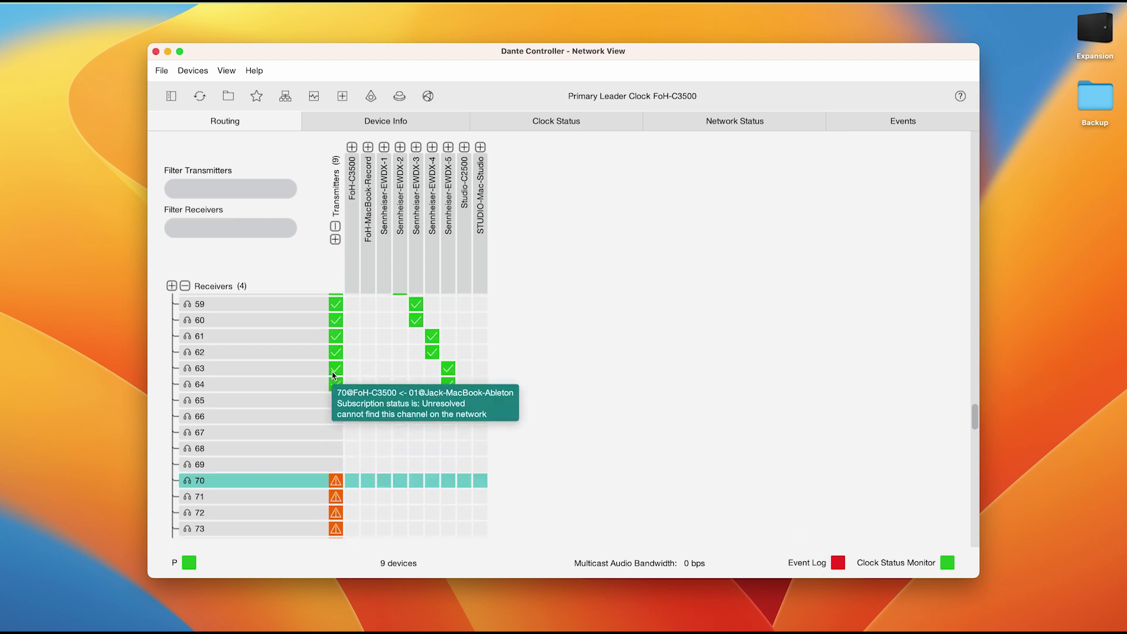
pyautogui.scroll(-2, 331, 376)
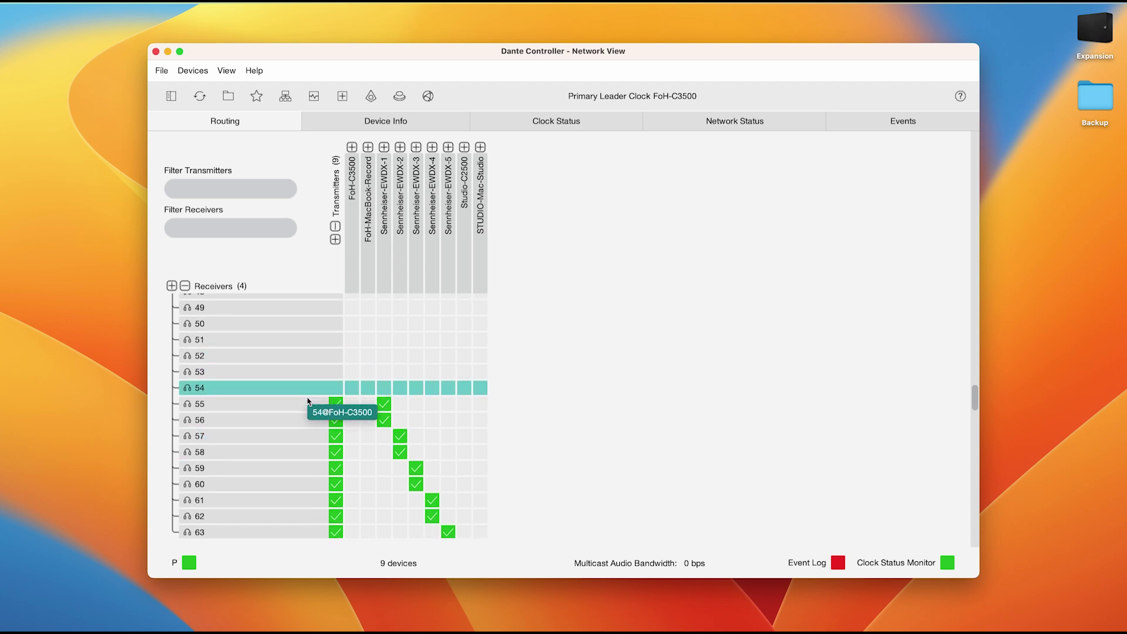
pyautogui.scroll(-4, 299, 458)
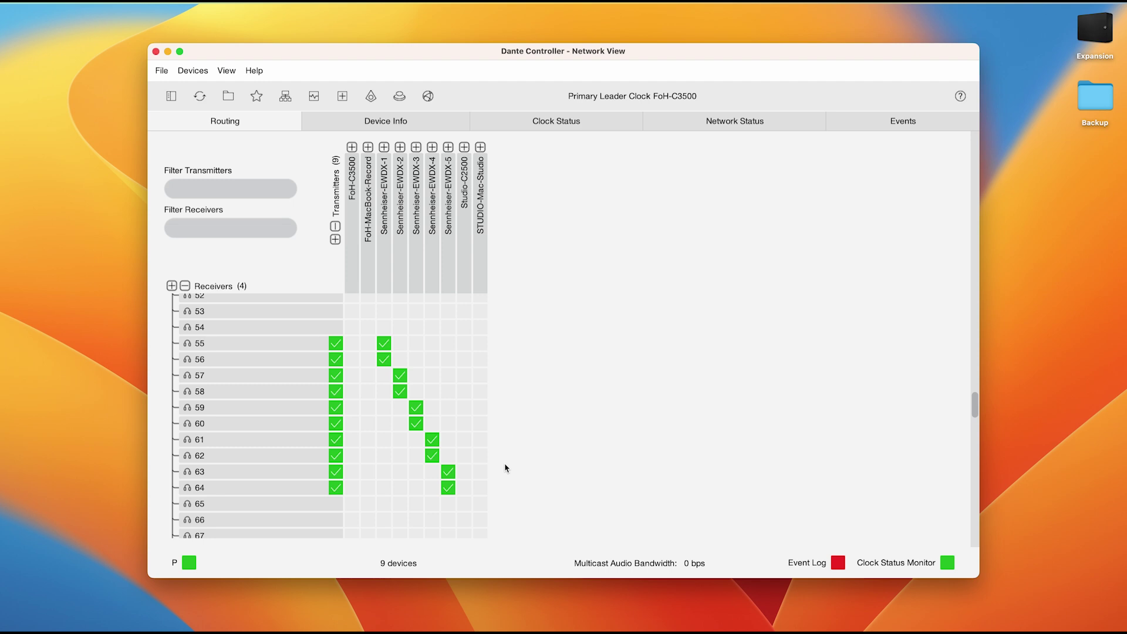
pyautogui.click(186, 286)
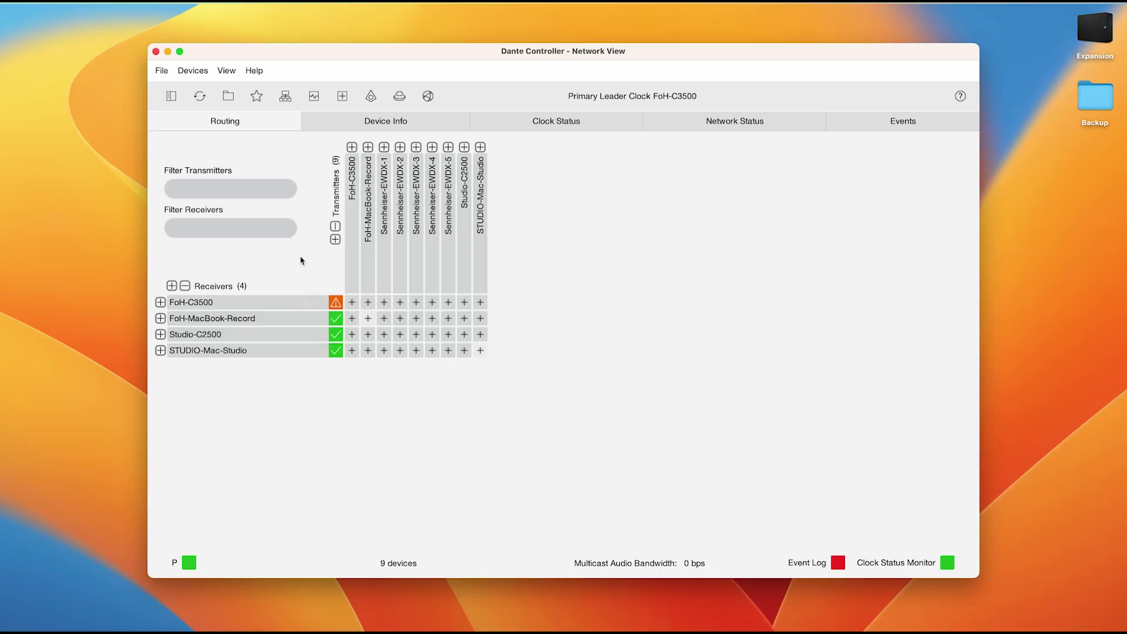
# - Use File > Load Preset to browse the Dante Presets folder's XML preset files
pyautogui.click(162, 71)
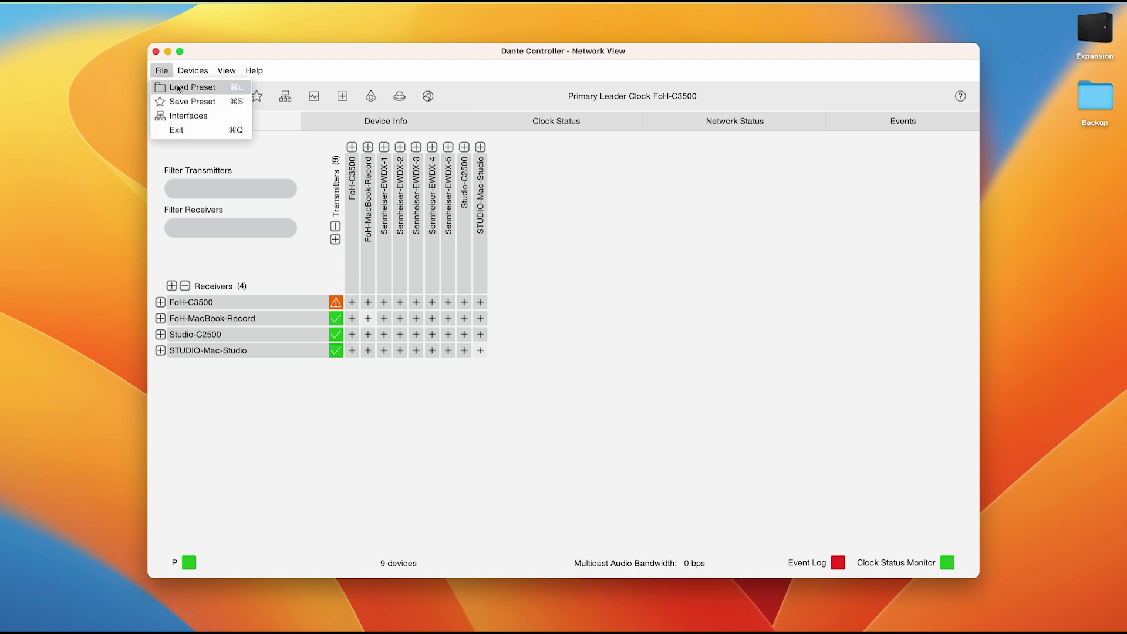
pyautogui.click(178, 88)
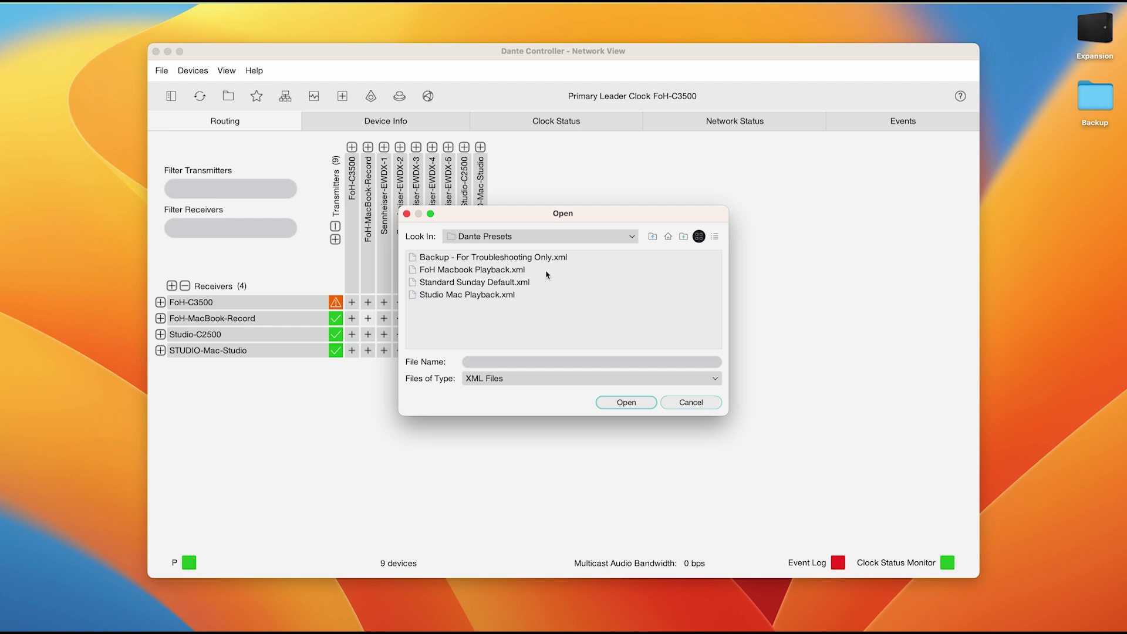
# - Open FoH Macbook Playback.xml into the Apply Preset window with Rx Channel Subscriptions checked
pyautogui.click(514, 271)
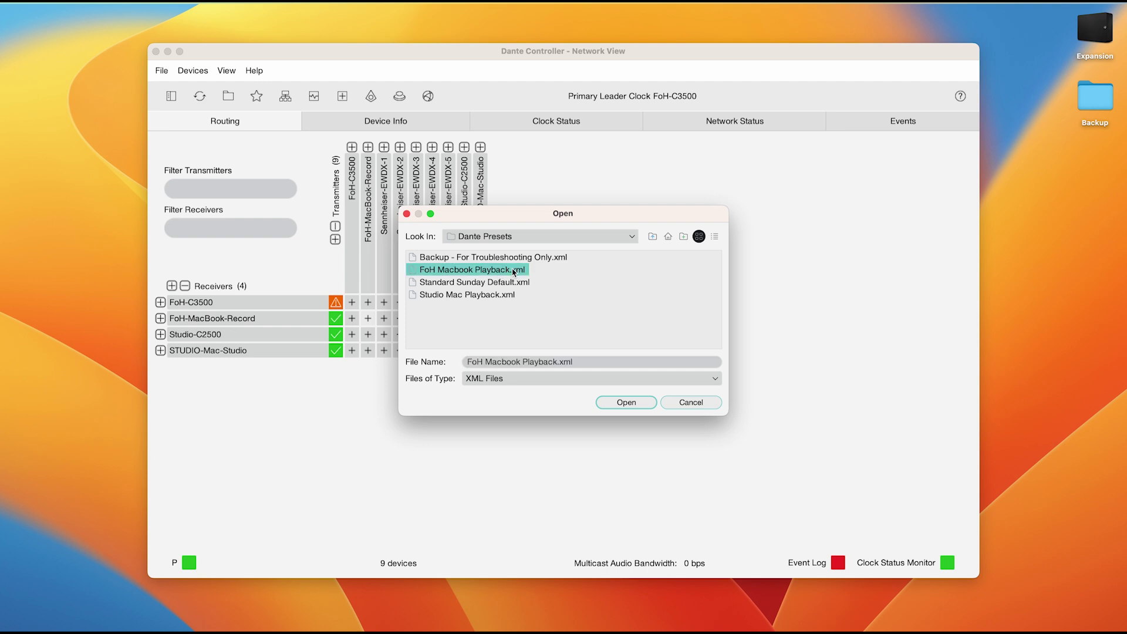
pyautogui.click(635, 404)
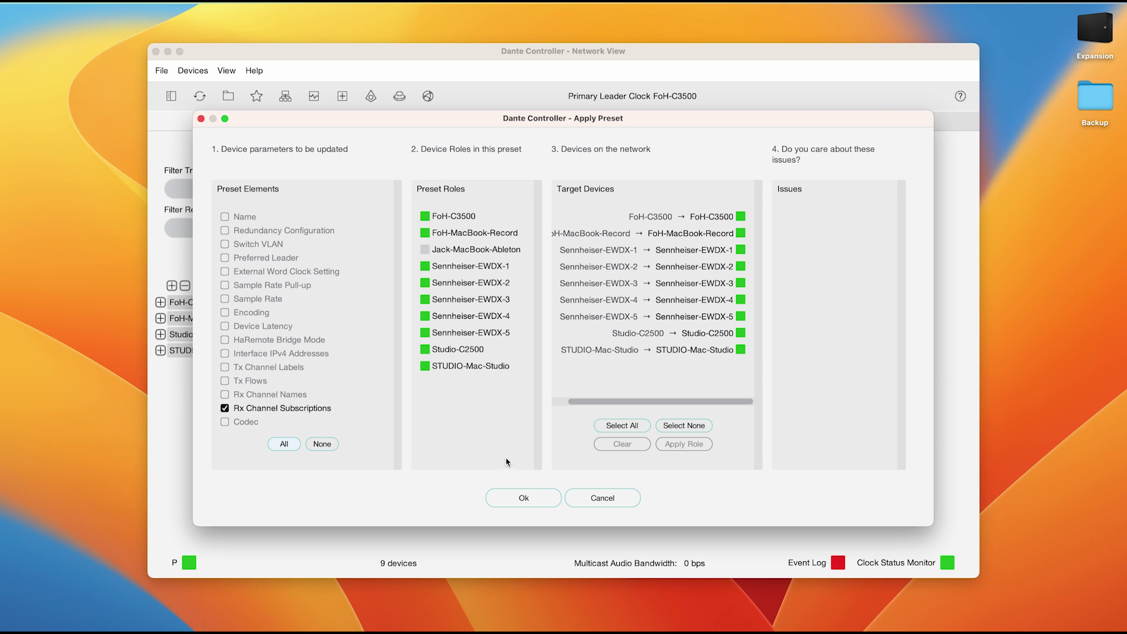
# - Apply the FoH Macbook Playback subscriptions, collapse the FoH-C3500 routing cell, and launch REAPER
pyautogui.click(523, 498)
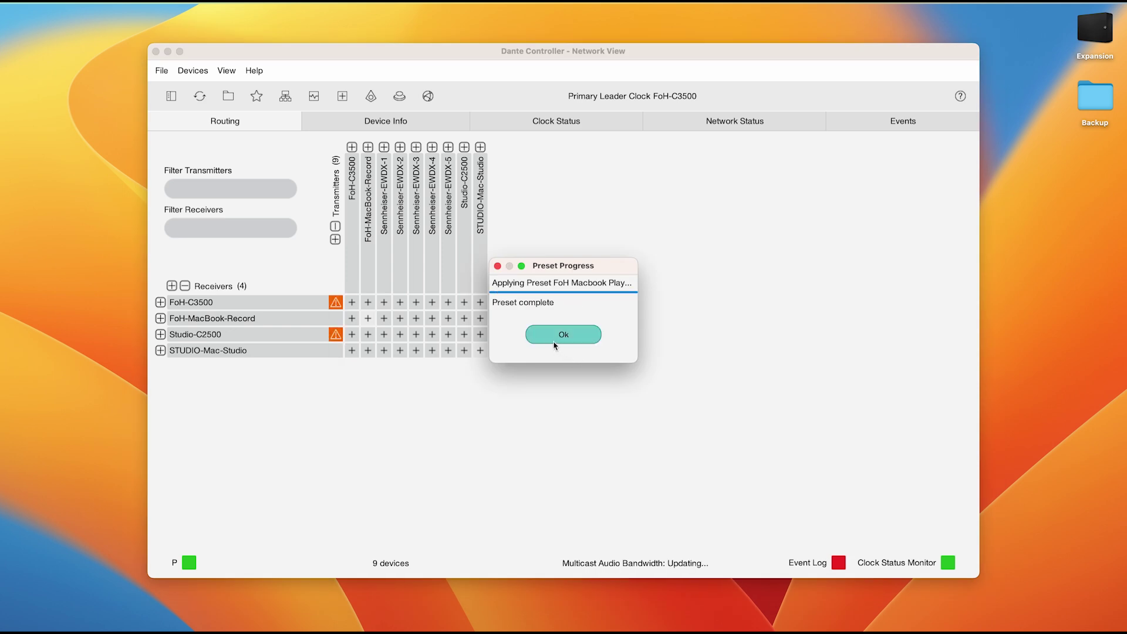
pyautogui.click(540, 333)
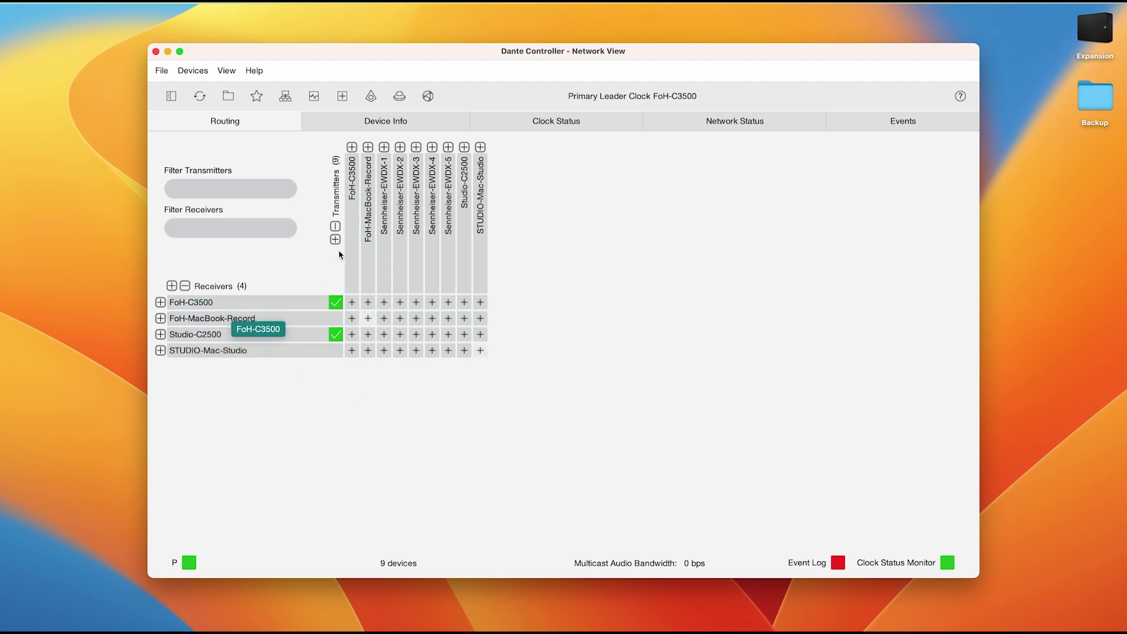
pyautogui.click(368, 303)
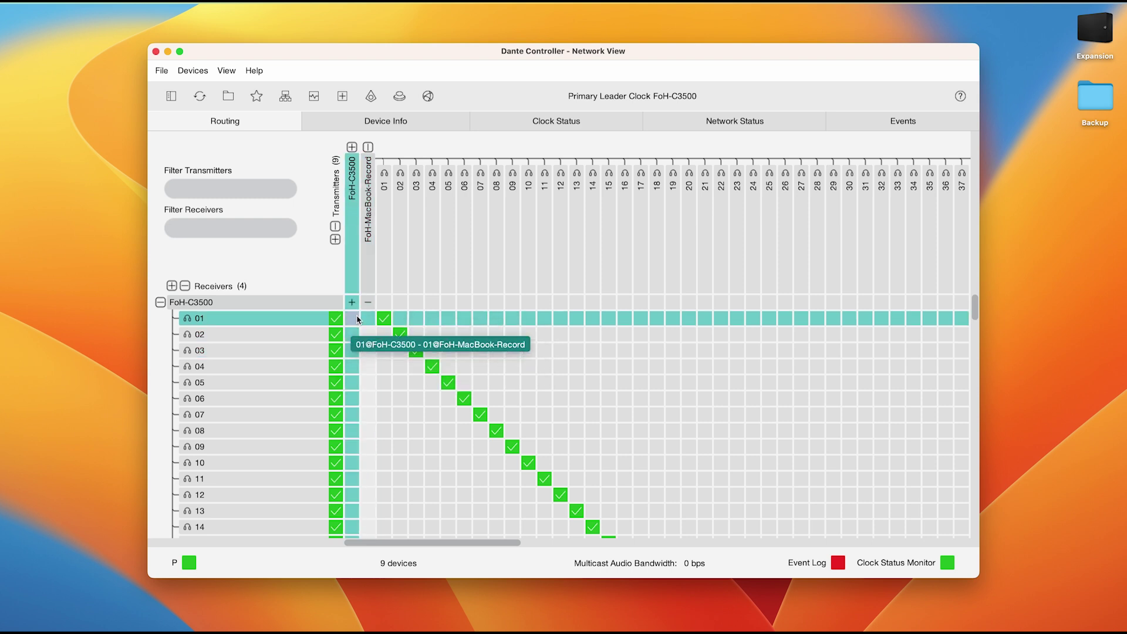
pyautogui.click(368, 302)
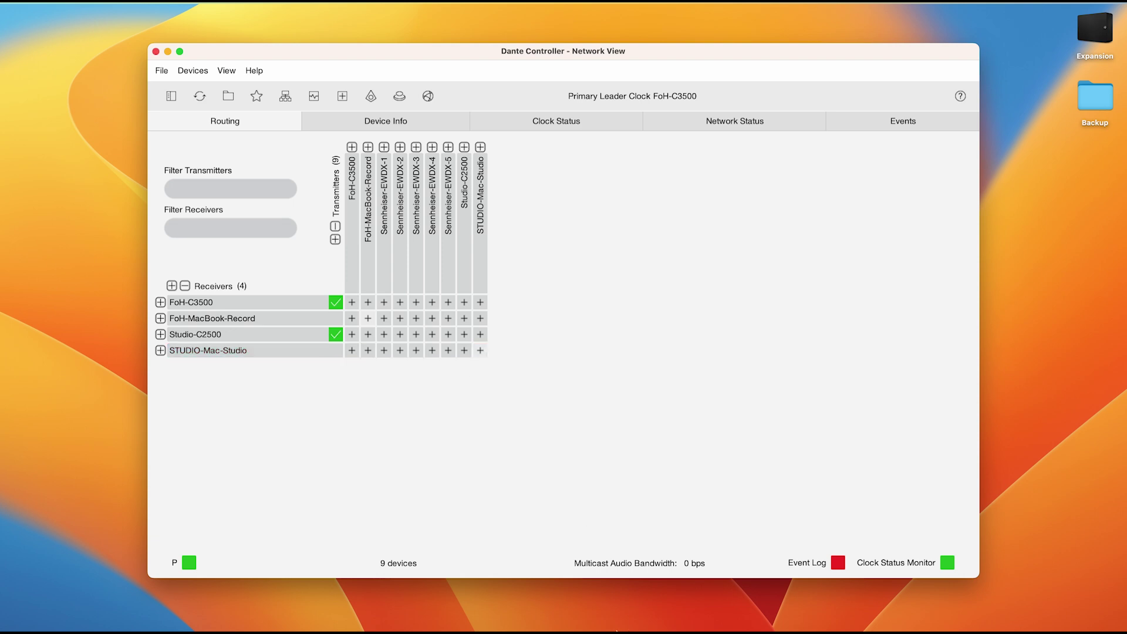
pyautogui.click(669, 614)
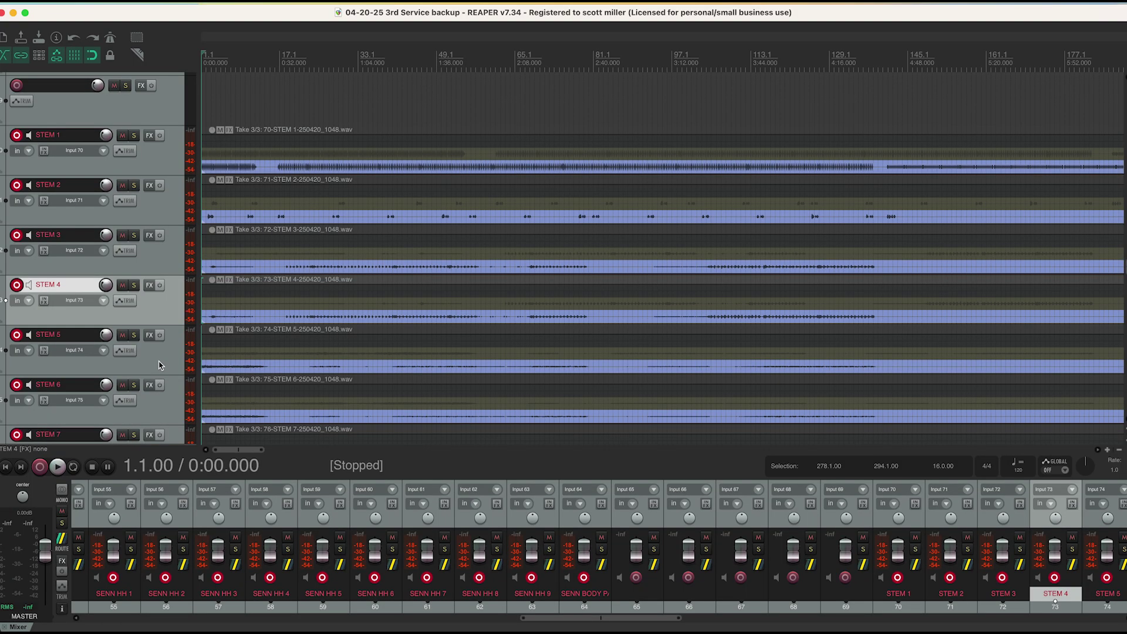
# - Select all tracks in the 3rd Service backup project and disarm their record-arm
pyautogui.press('super+a')
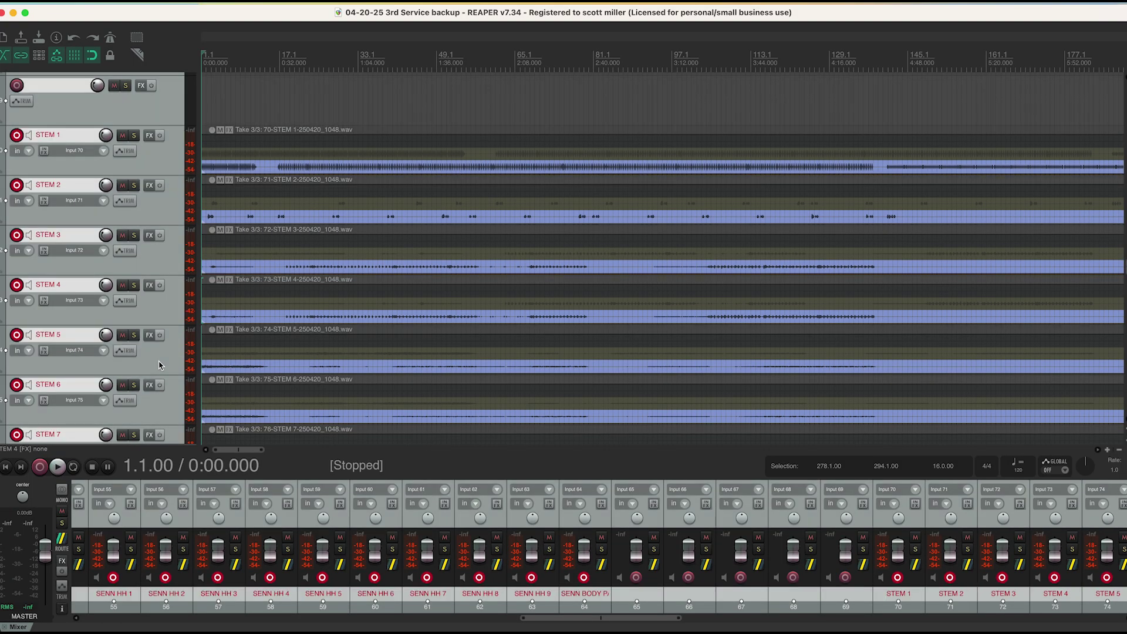
pyautogui.click(18, 335)
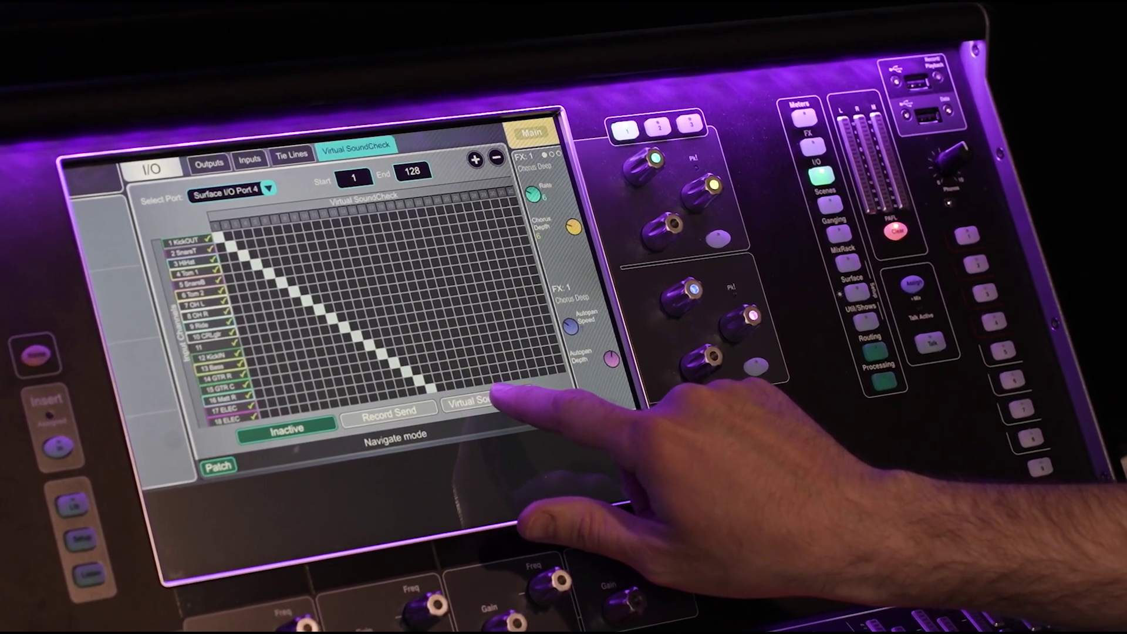
# - Enable Virtual SoundCheck on the dLive inputs, confirming the override of Surface I/O Port 4 patches
pyautogui.click(470, 405)
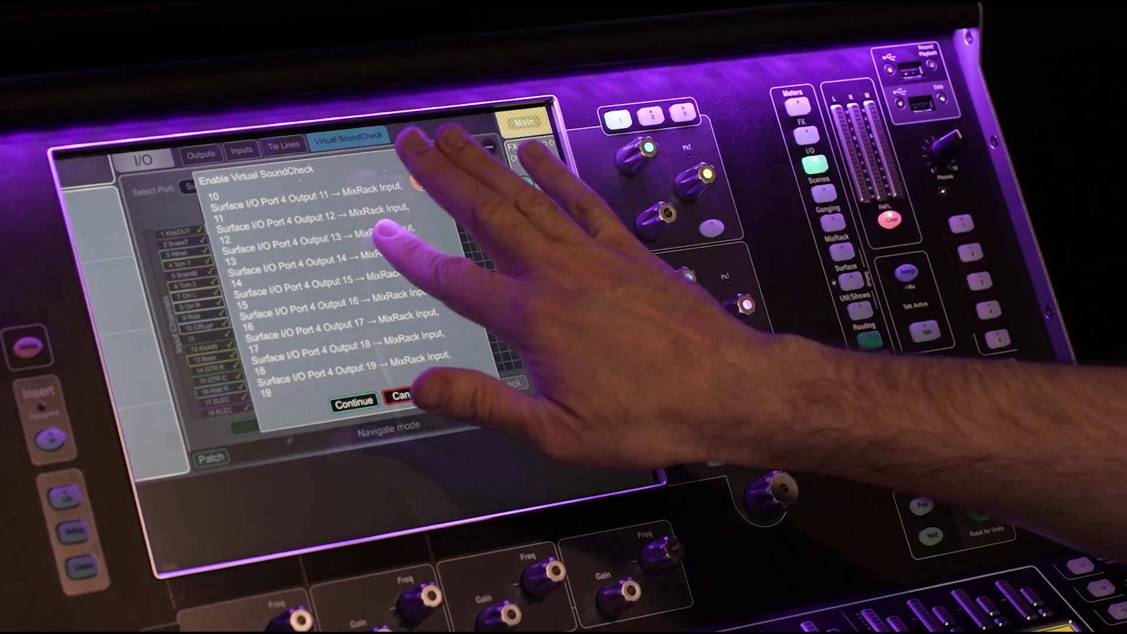
pyautogui.scroll(5, 353, 282)
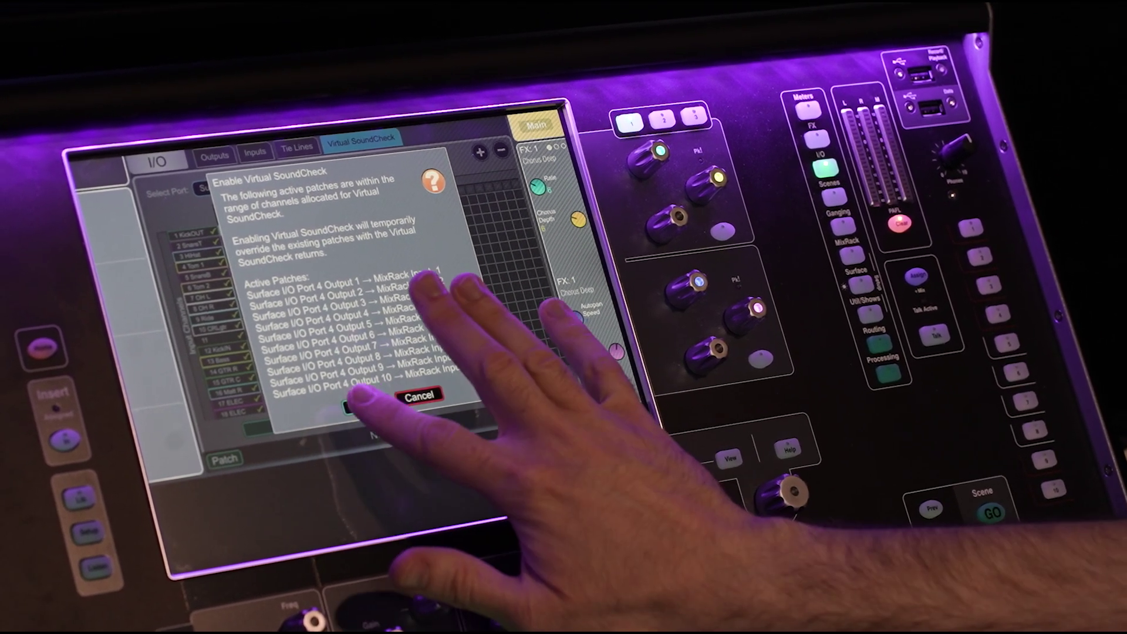
pyautogui.click(355, 405)
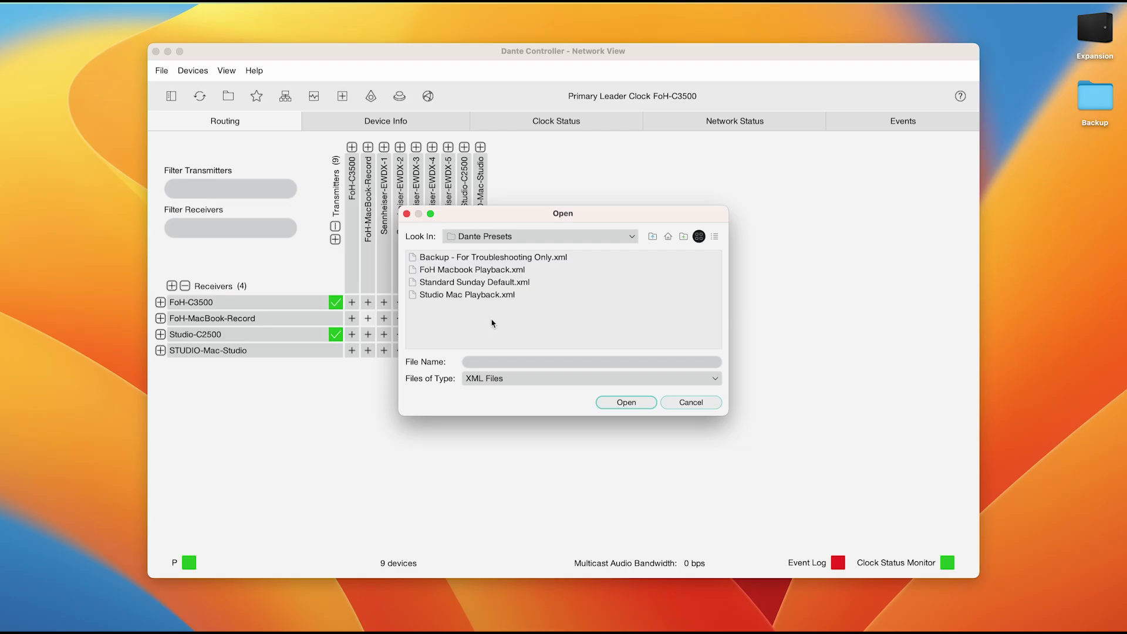
# - Apply Studio Mac Playback.xml's receive subscriptions, leaving FoH-C3500 and Studio-C2500 subscribed successfully
pyautogui.doubleClick(429, 294)
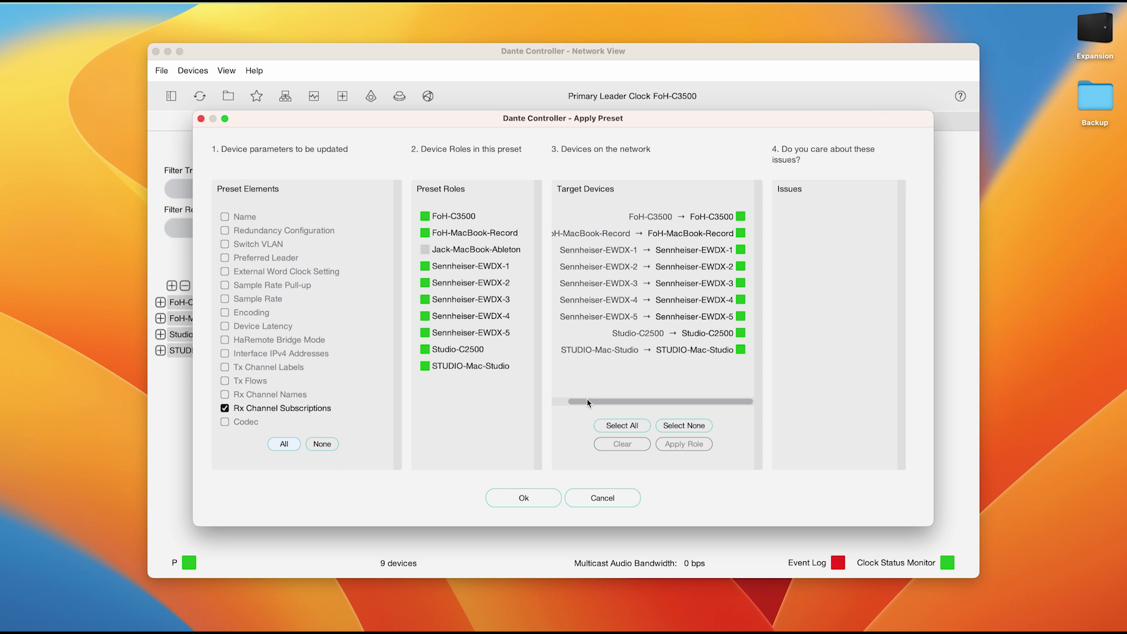
pyautogui.click(516, 506)
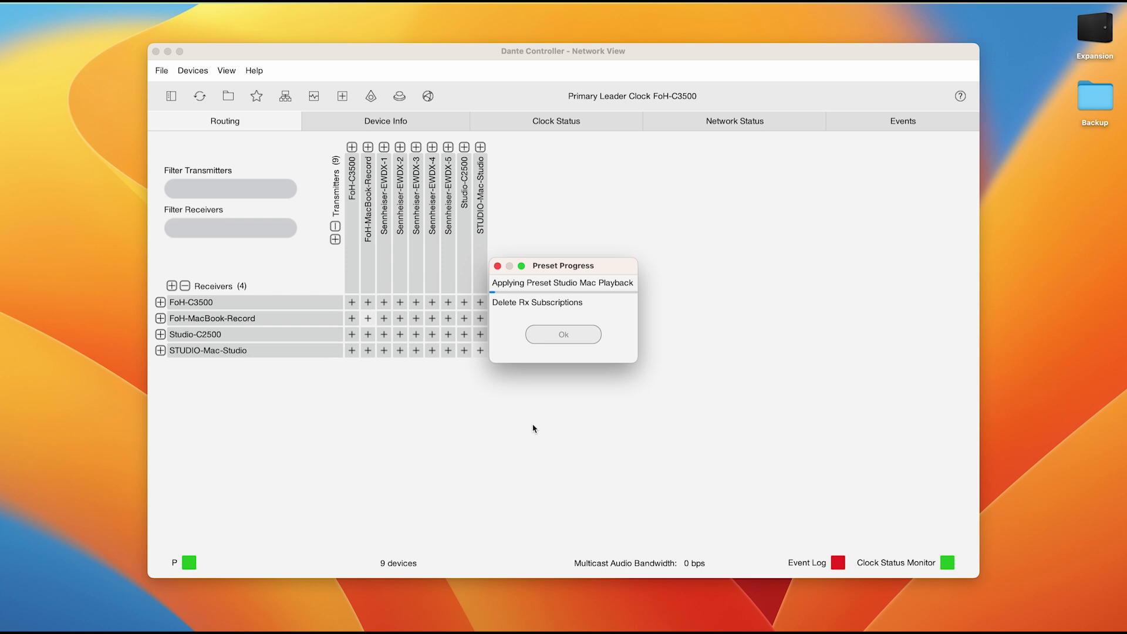
pyautogui.click(547, 334)
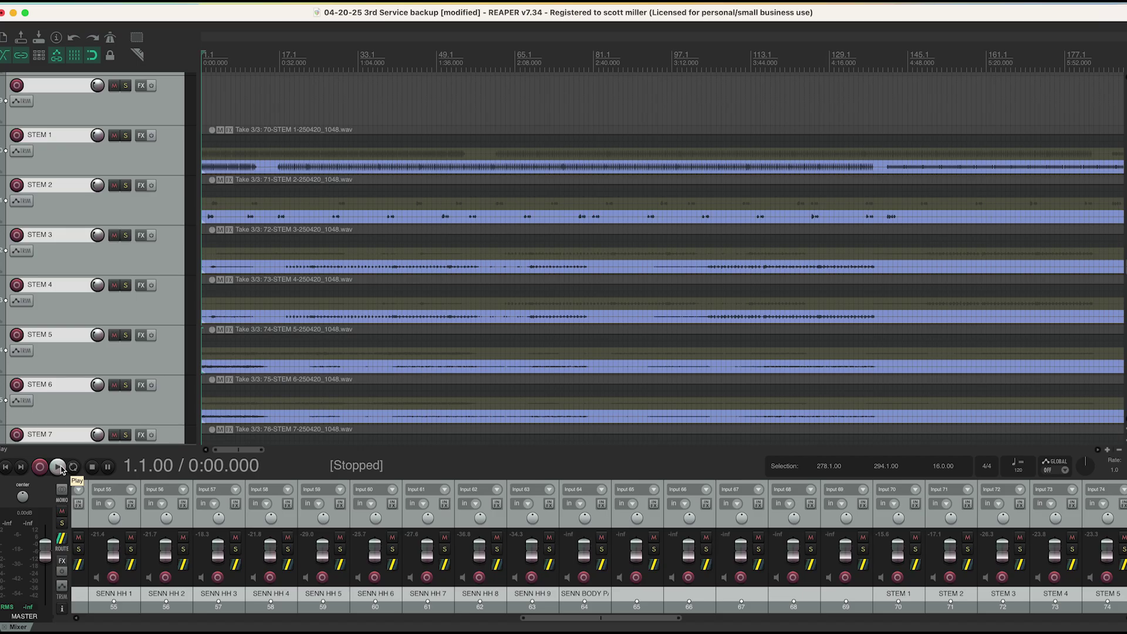
# - Play the stems in REAPER, then set the console's Virtual SoundCheck back to Inactive
pyautogui.click(57, 467)
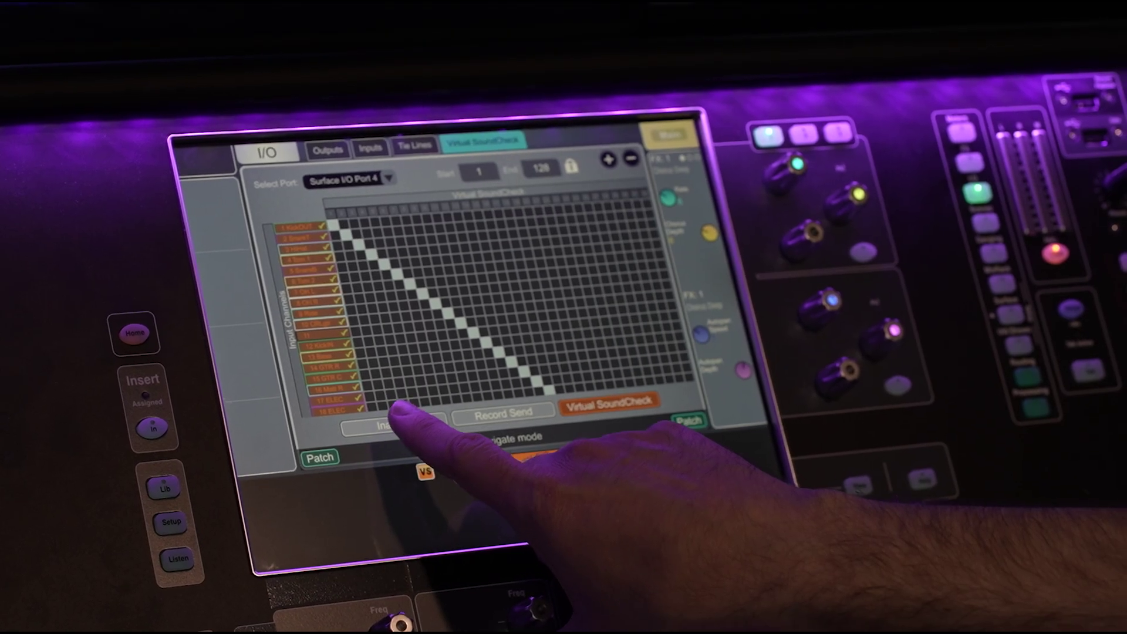
pyautogui.click(391, 428)
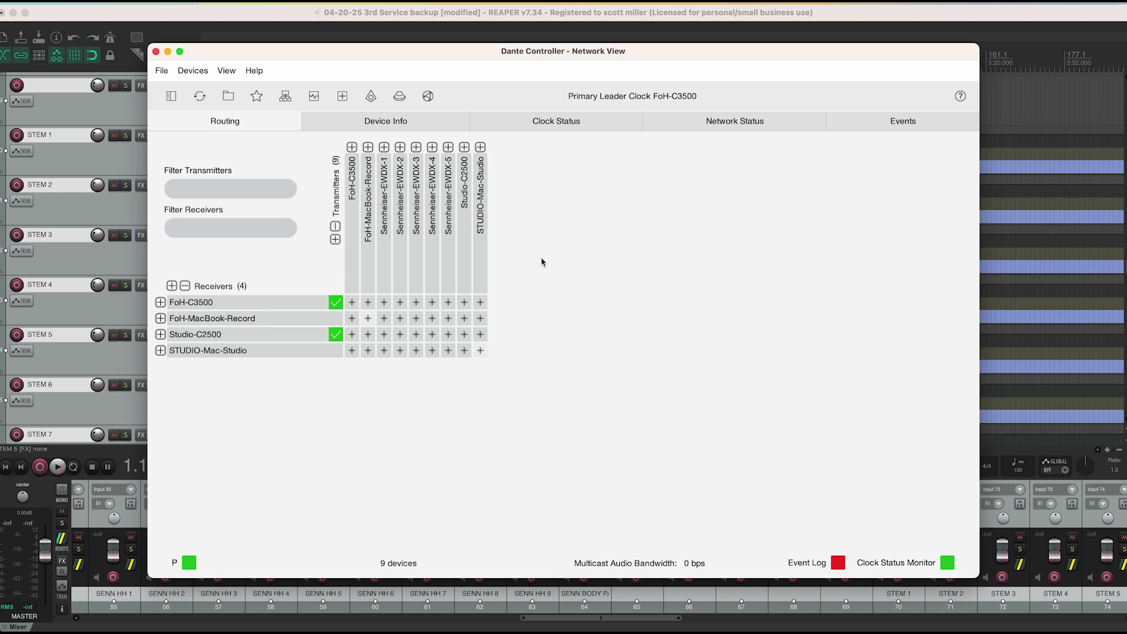
# - Load Standard Sunday Default.xml via File > Load Preset and apply it to the network
pyautogui.click(164, 72)
pyautogui.moveTo(178, 79)
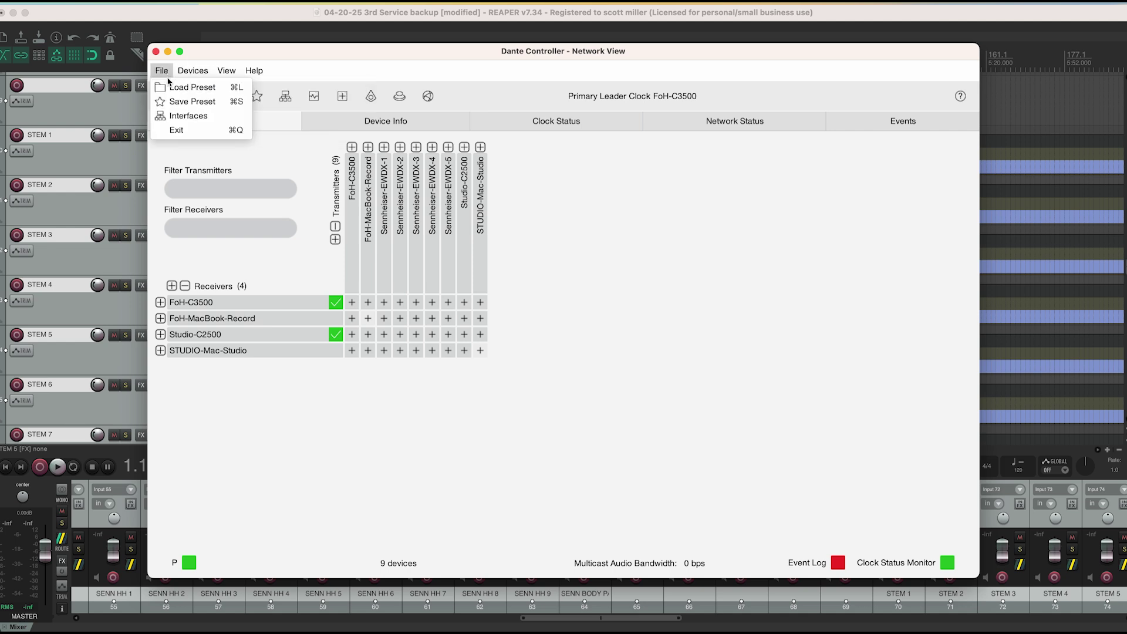
pyautogui.click(171, 86)
pyautogui.click(483, 283)
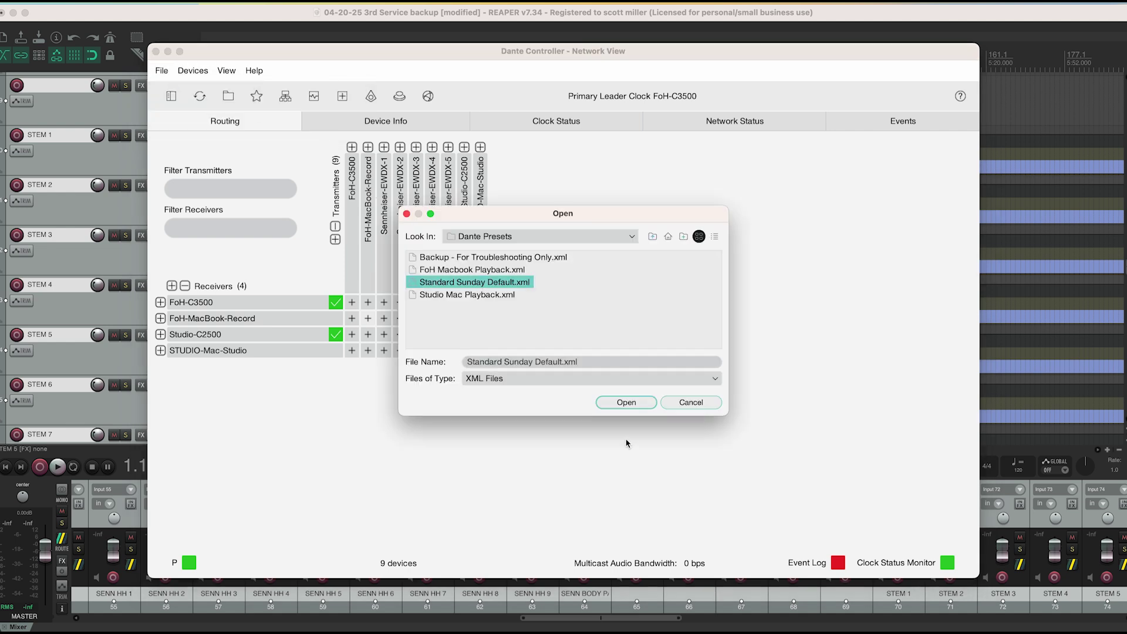
pyautogui.click(636, 402)
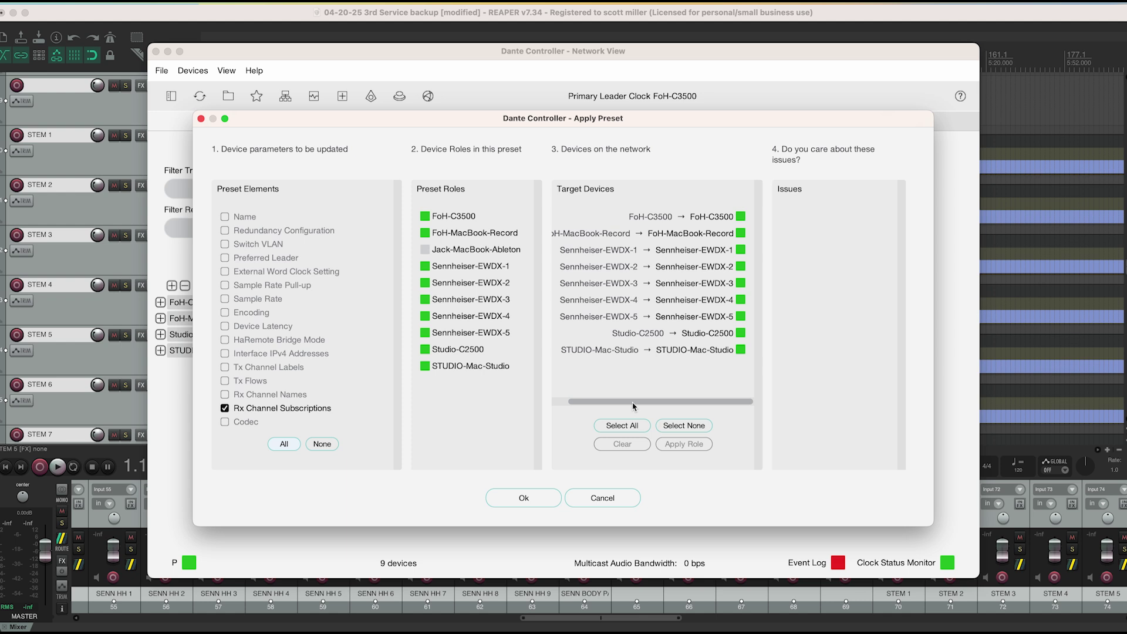
pyautogui.click(524, 499)
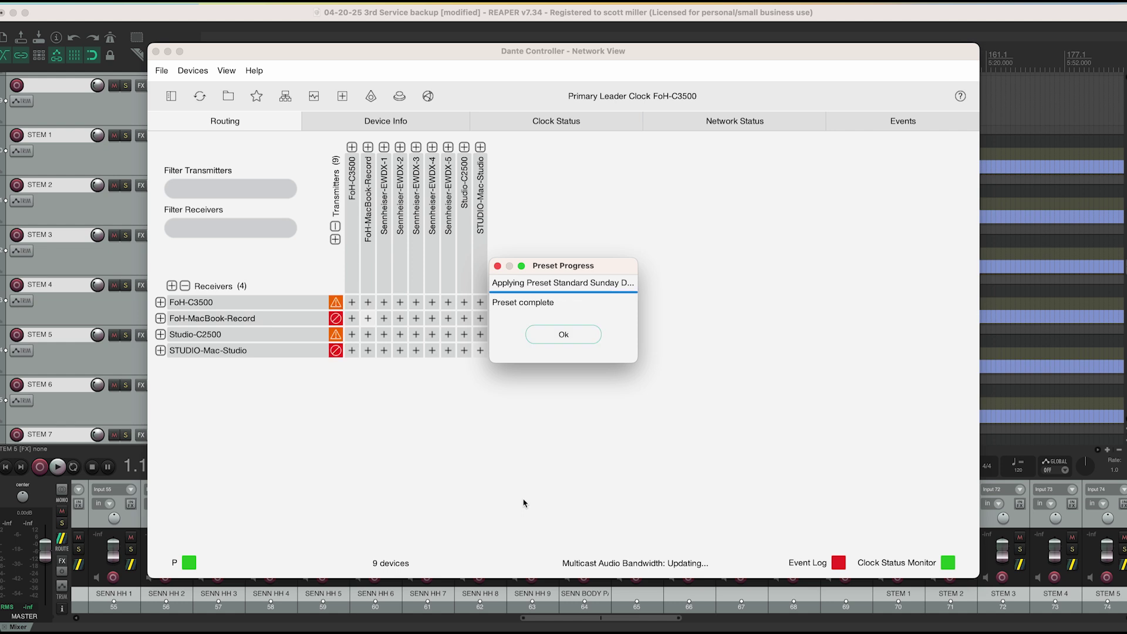
# - Dismiss the completed Standard Sunday Default preset report, leaving three receivers' subscriptions restored
pyautogui.click(538, 336)
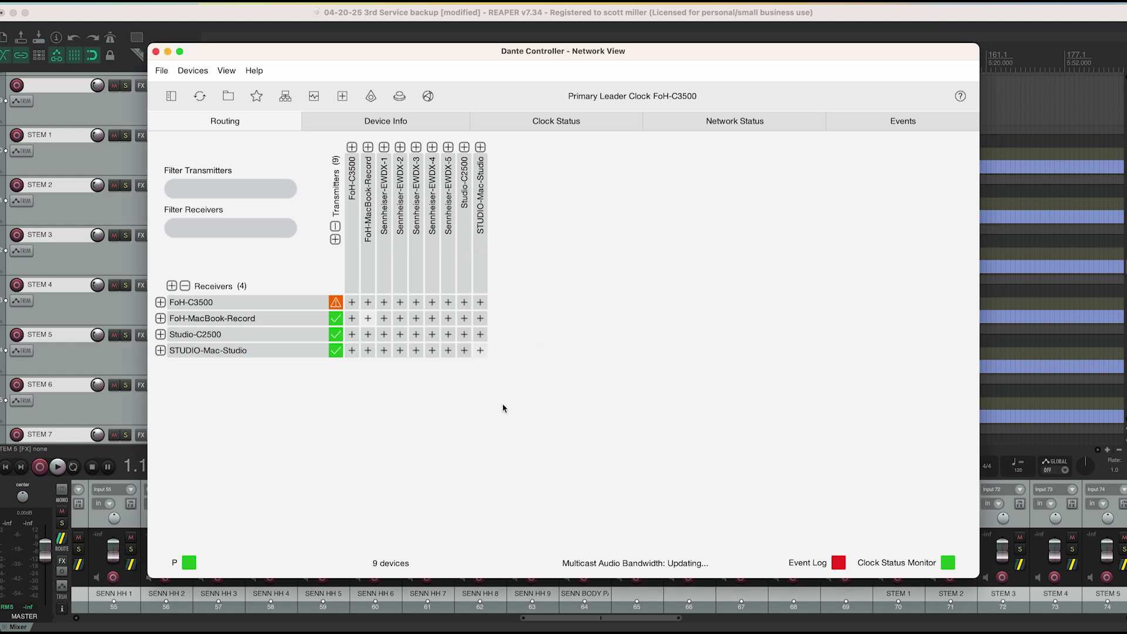